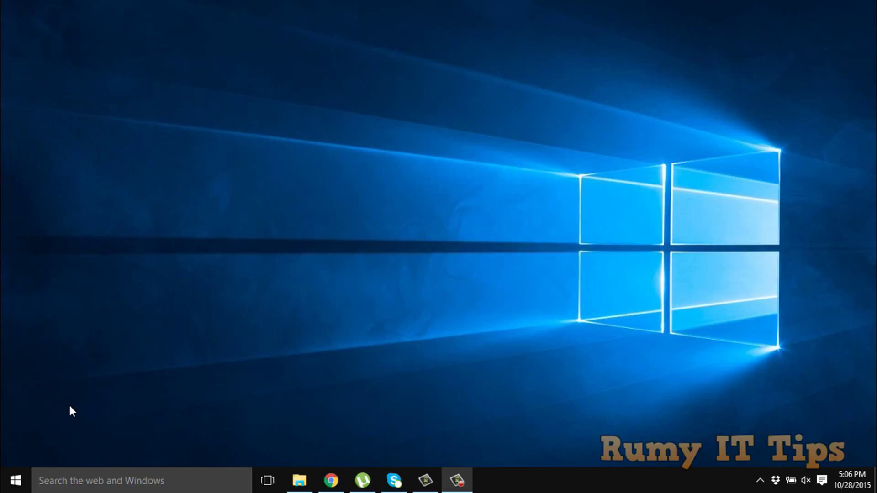
Launch Windows Settings from the Start menu.
{"action": "left_click", "coordinate": [15, 480]}
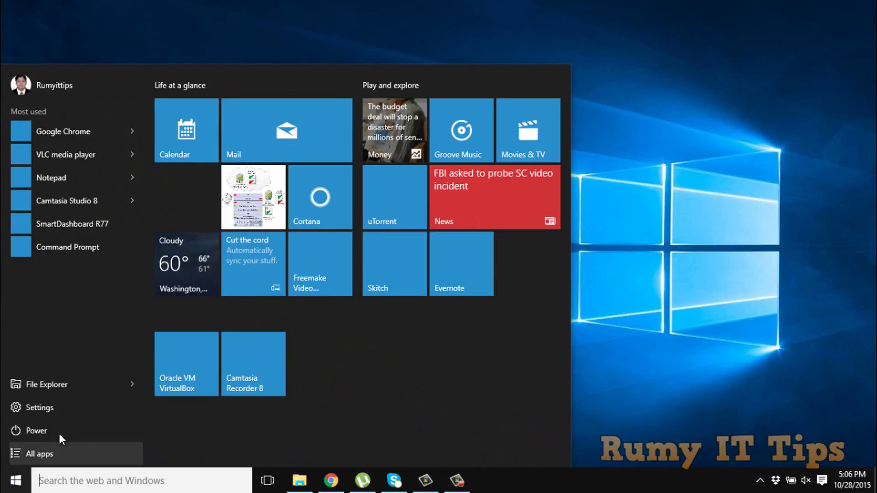
{"action": "left_click", "coordinate": [83, 409]}
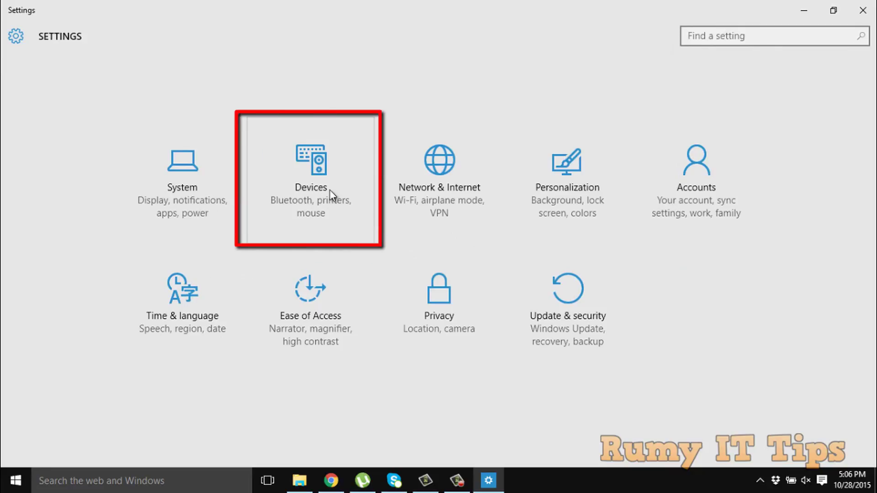
Go to Devices and show the Bluetooth & other devices page.
{"action": "left_click", "coordinate": [352, 173]}
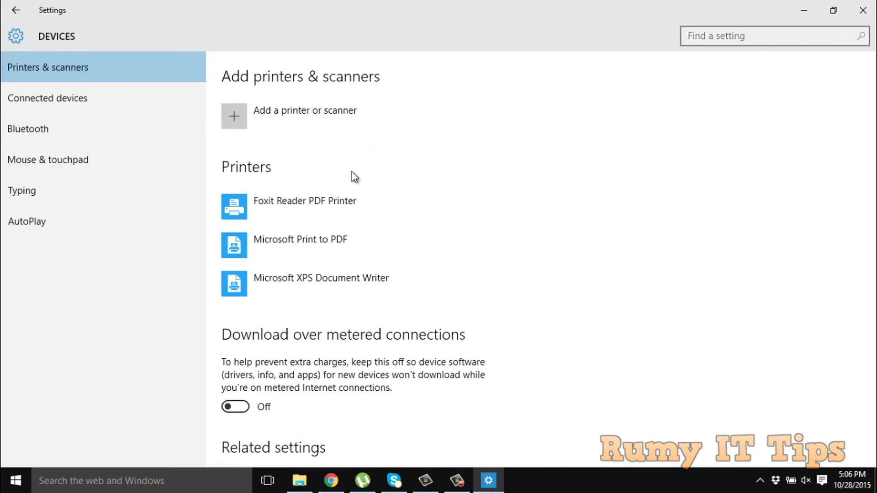
{"action": "left_click", "coordinate": [131, 131]}
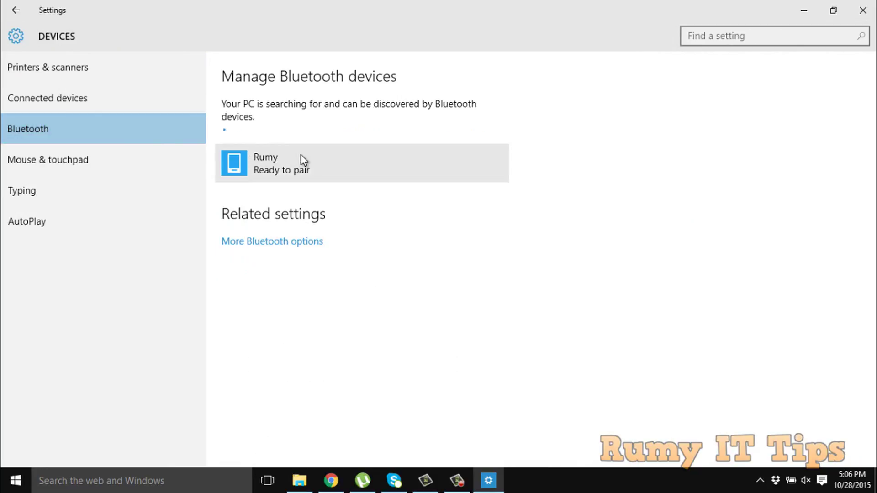
Select the phone Rumy and start pairing it with the PC.
{"action": "left_click", "coordinate": [312, 164]}
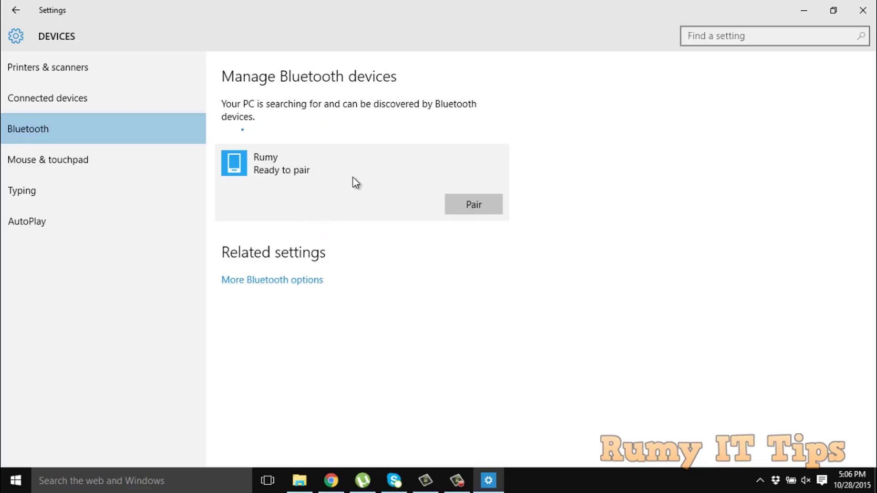
{"action": "left_click", "coordinate": [456, 201]}
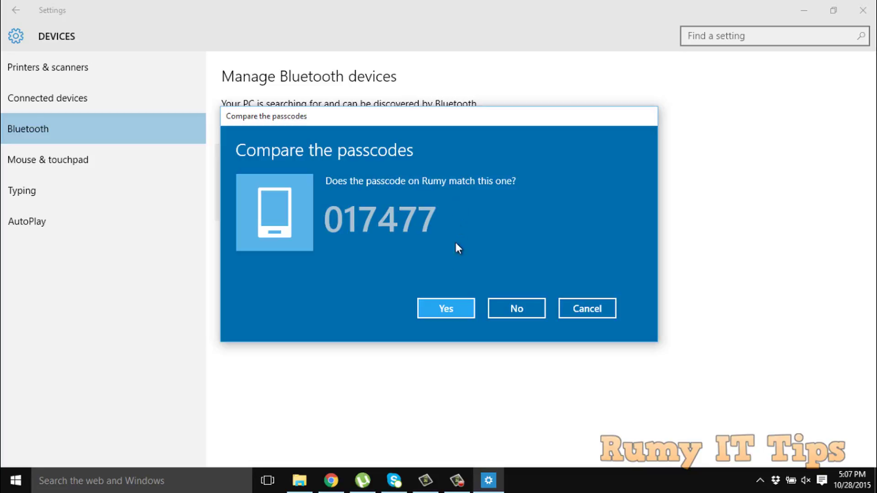
{"action": "left_click", "coordinate": [450, 302]}
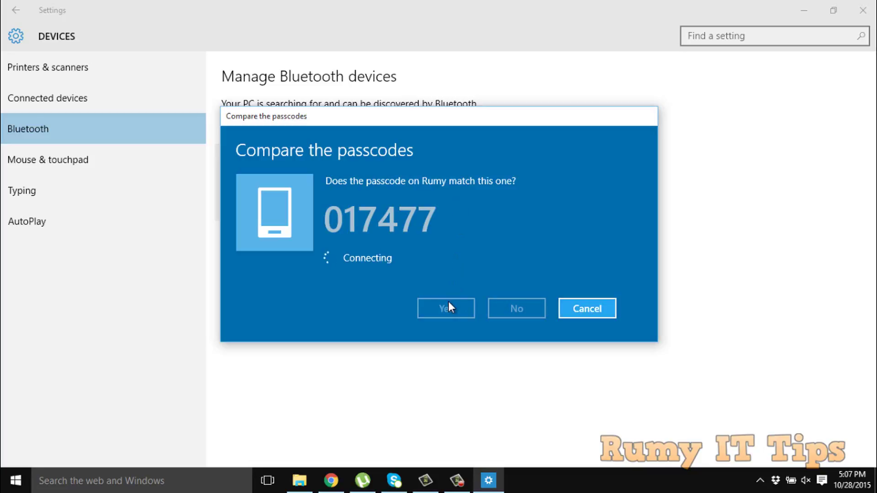